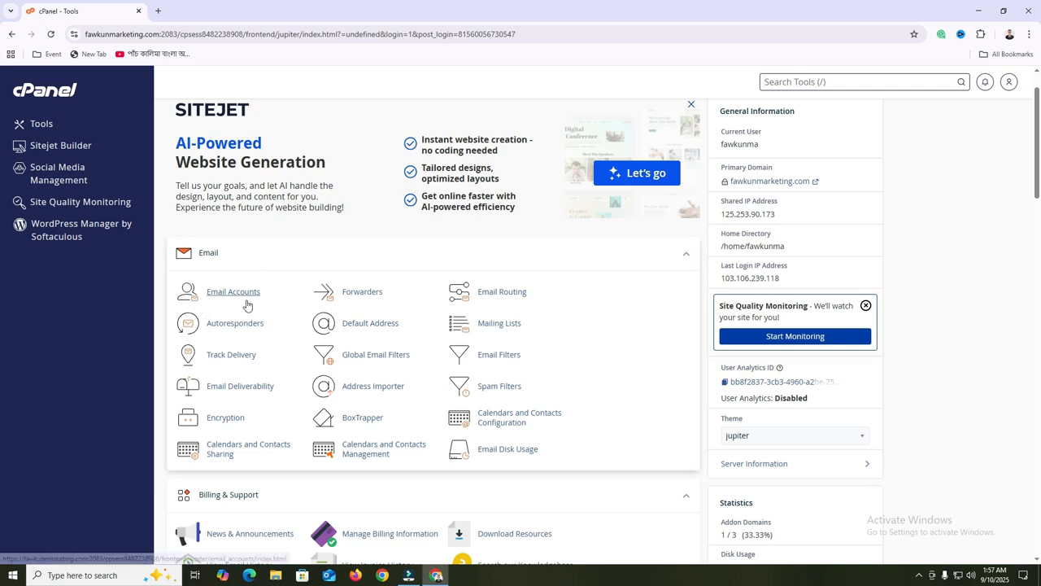
Open the Email Accounts list from the Email section of cPanel's Tools page
click(232, 293)
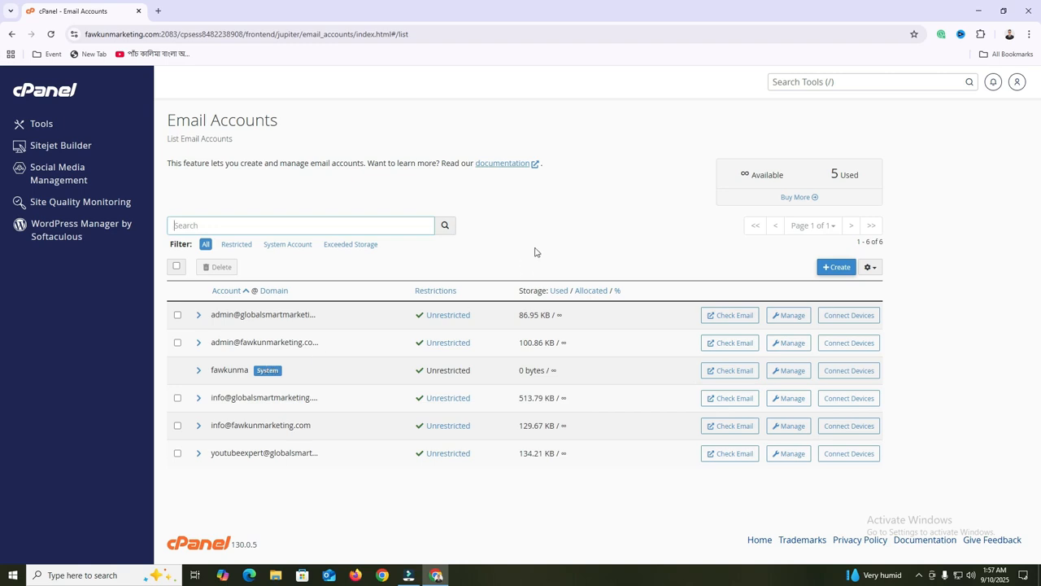
click(834, 270)
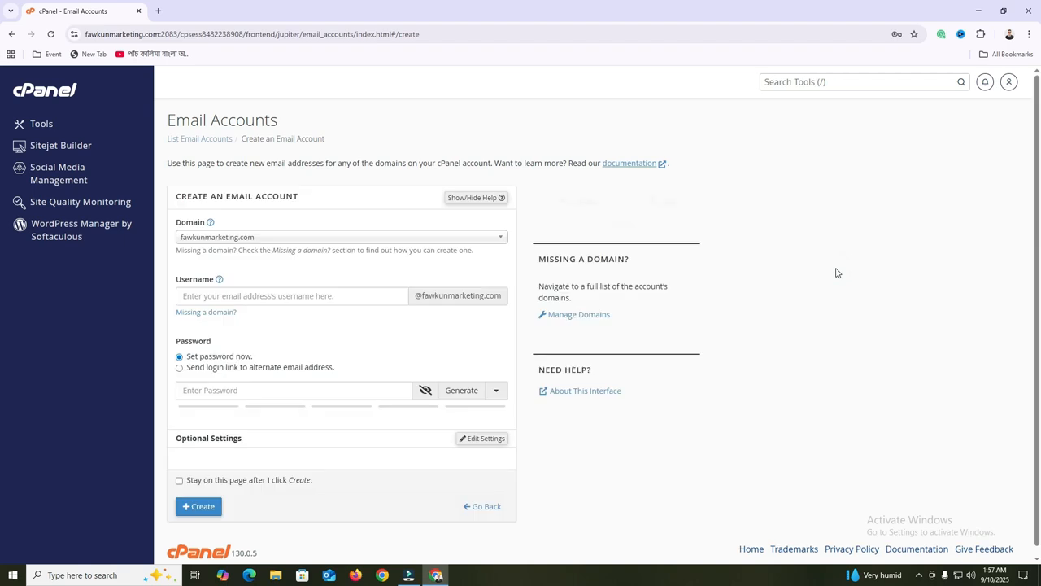
drag(201, 120, 255, 122)
click(337, 132)
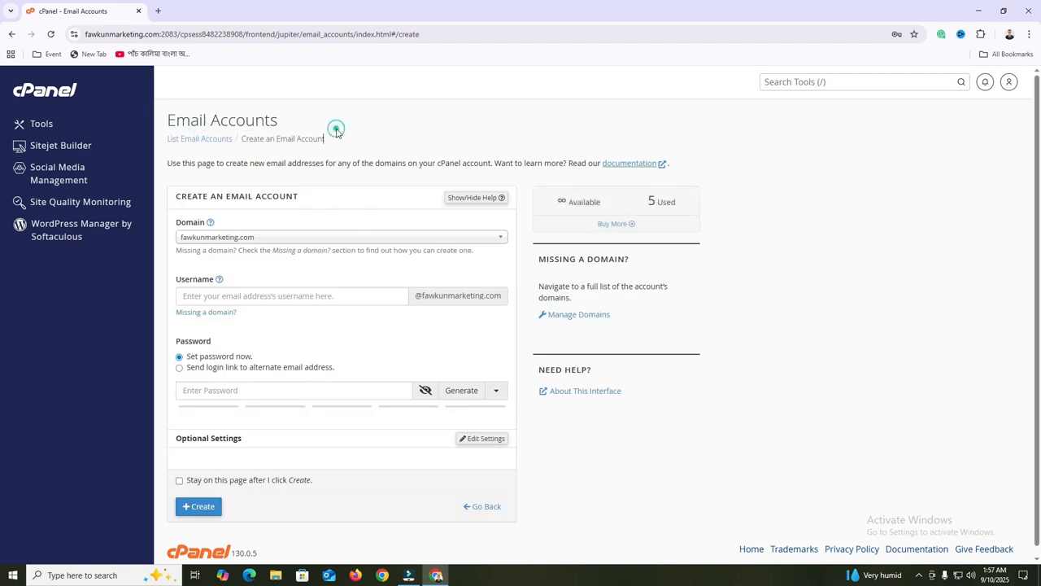
scroll(294, 298, down, 1)
click(218, 285)
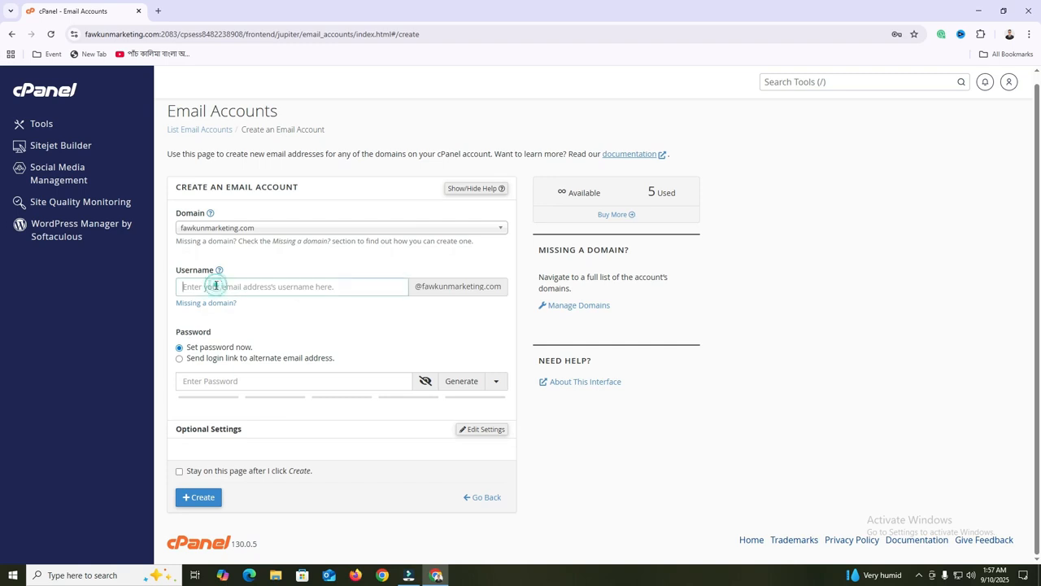
click(283, 289)
text(in)
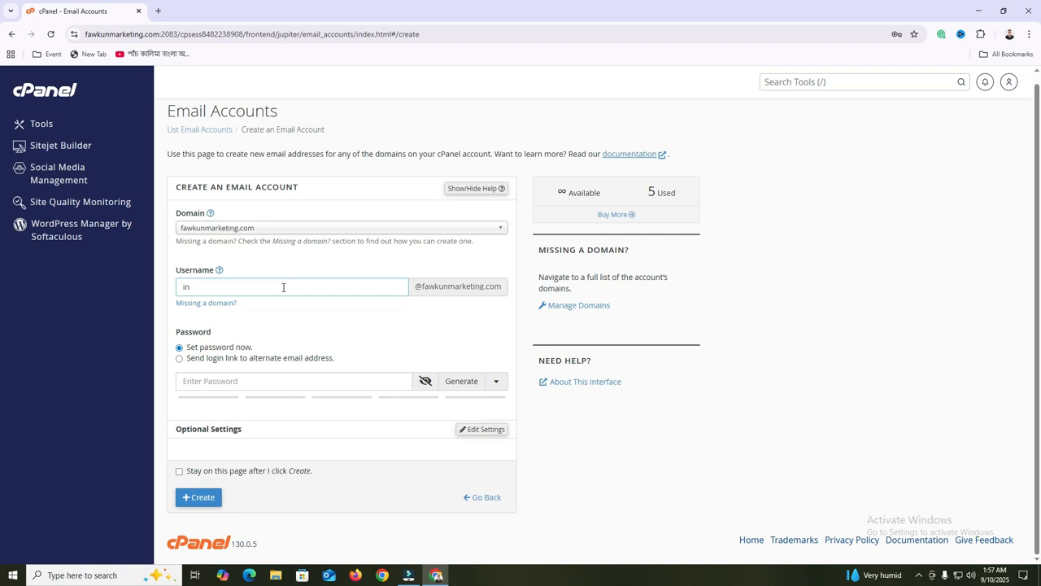
key(BackSpace)
key(BackSpace)
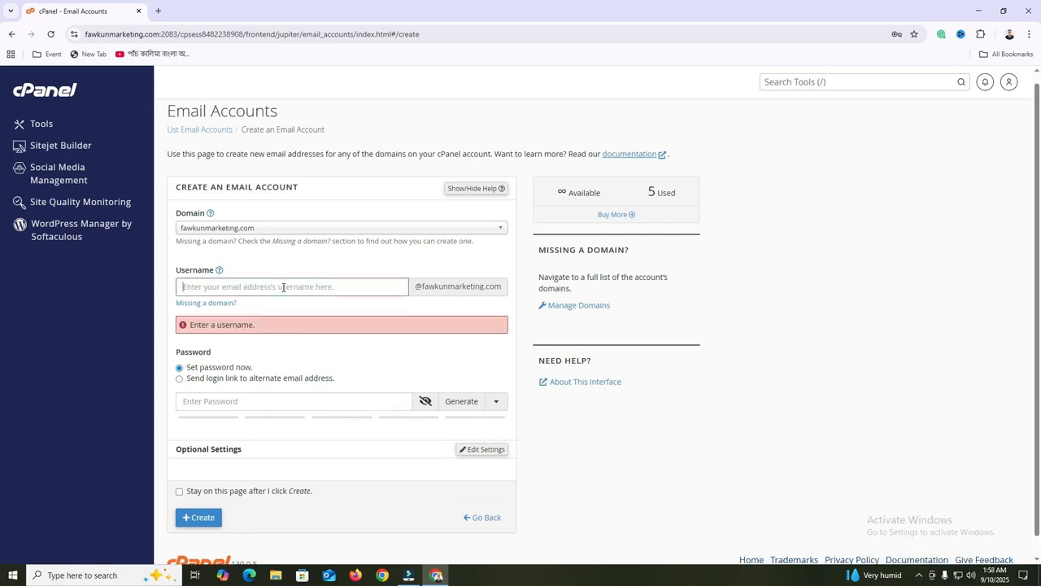
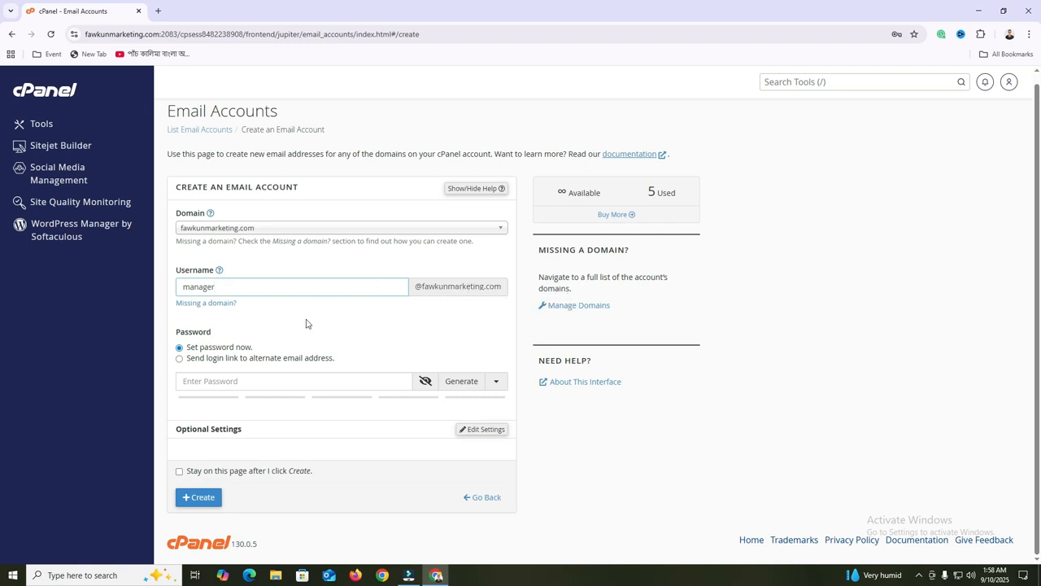
double_click(260, 287)
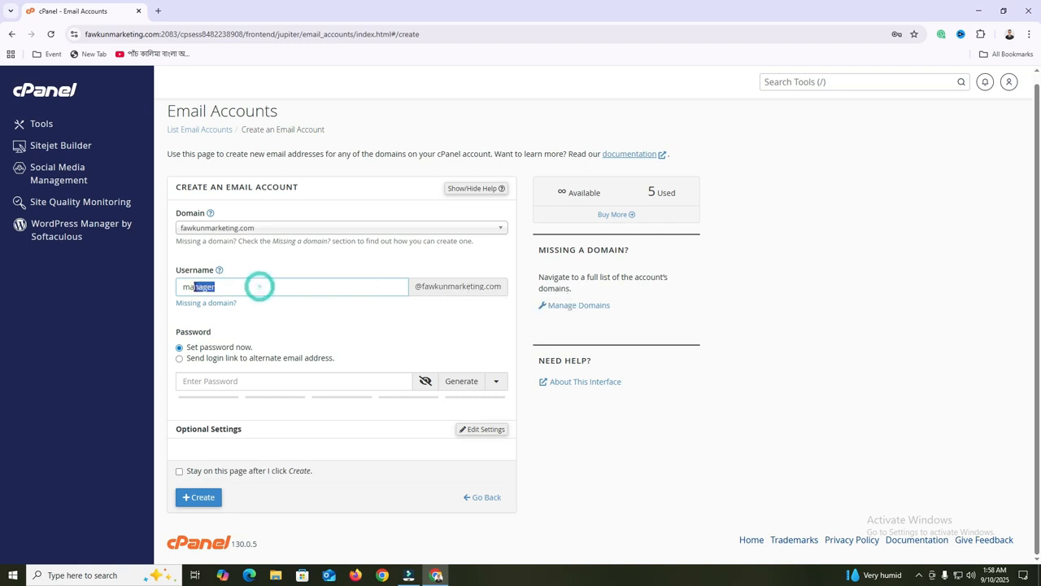
click(231, 283)
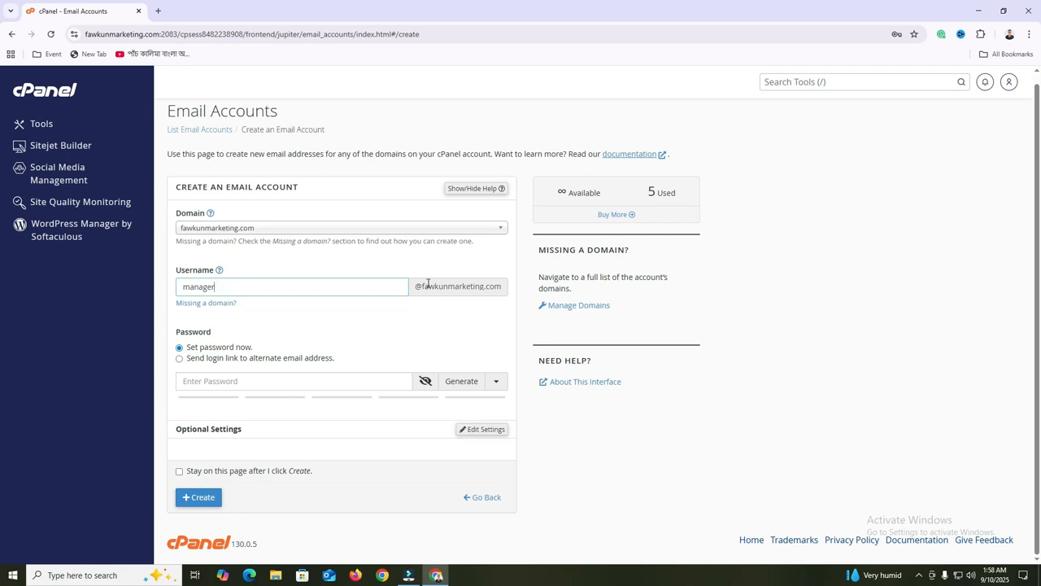
click(215, 380)
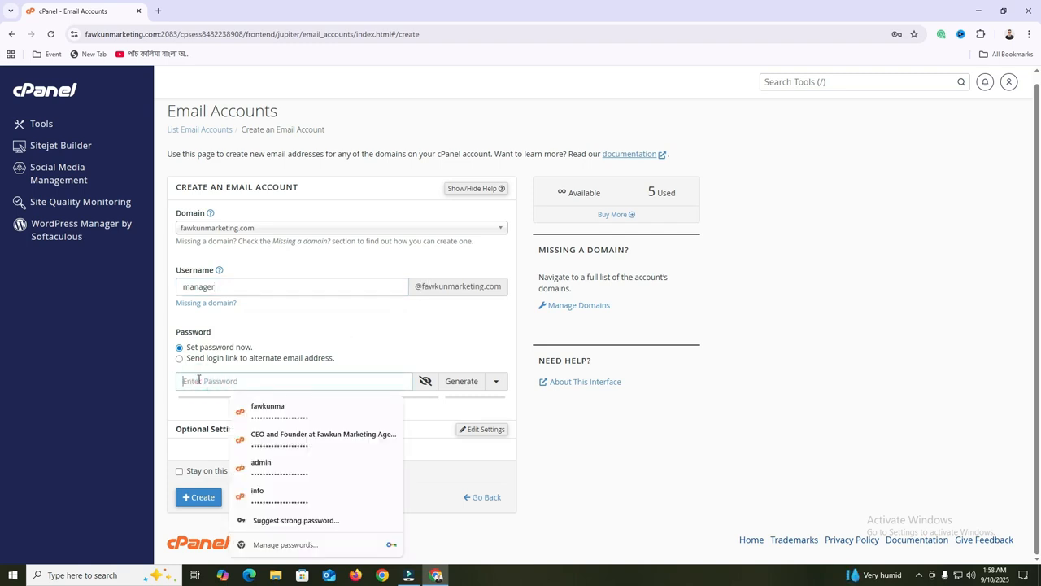
Paste a strong password rated 100 for the manager account
key(ctrl+v)
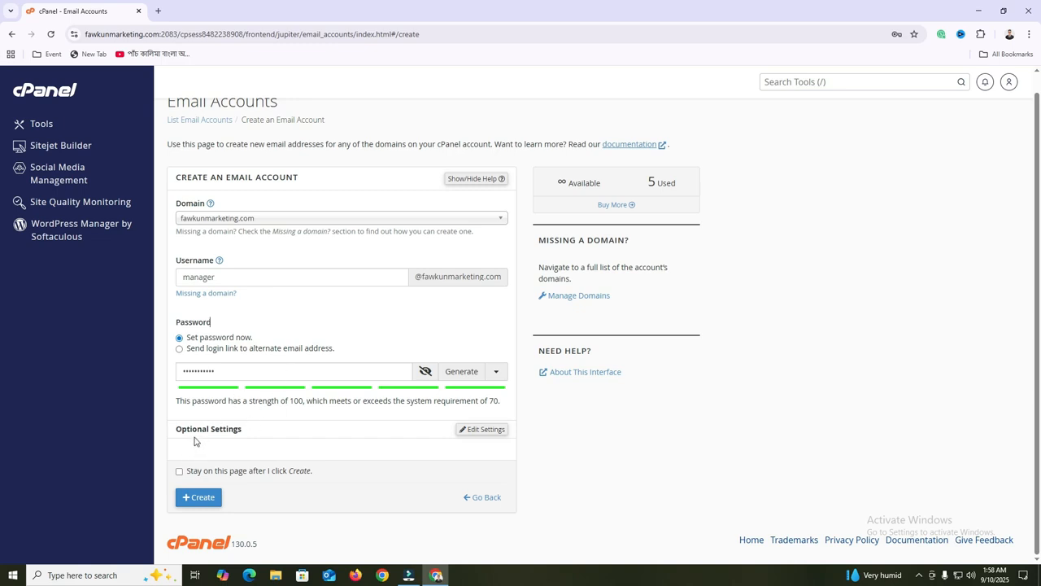
click(489, 437)
scroll(488, 437, down, 3)
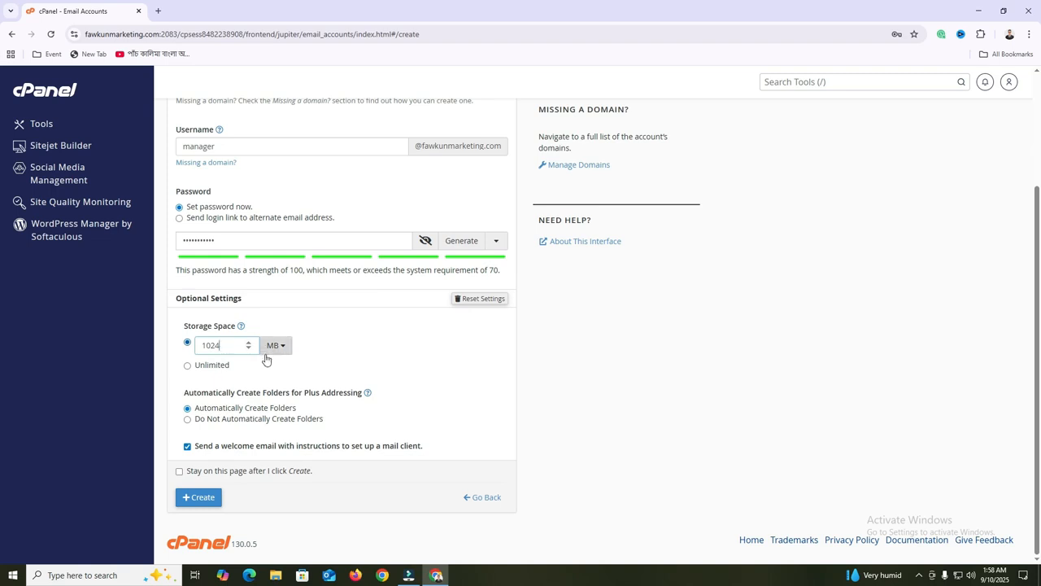
Replace the 1024 MB storage quota and set mailbox storage to Unlimited
click(204, 345)
drag(218, 345, 200, 345)
key(BackSpace)
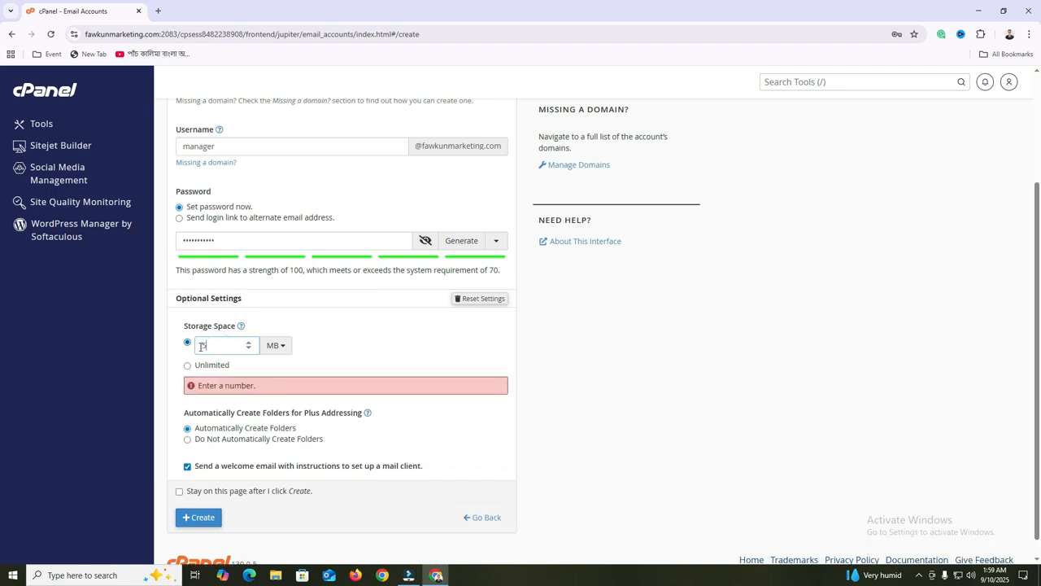
text(5)
key(BackSpace)
text(2000)
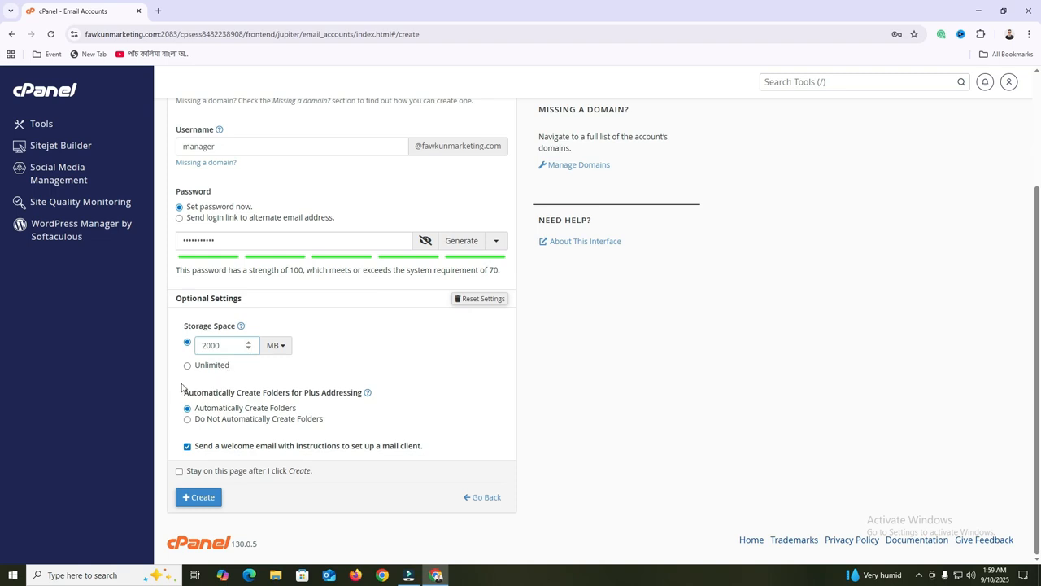
click(192, 366)
click(188, 366)
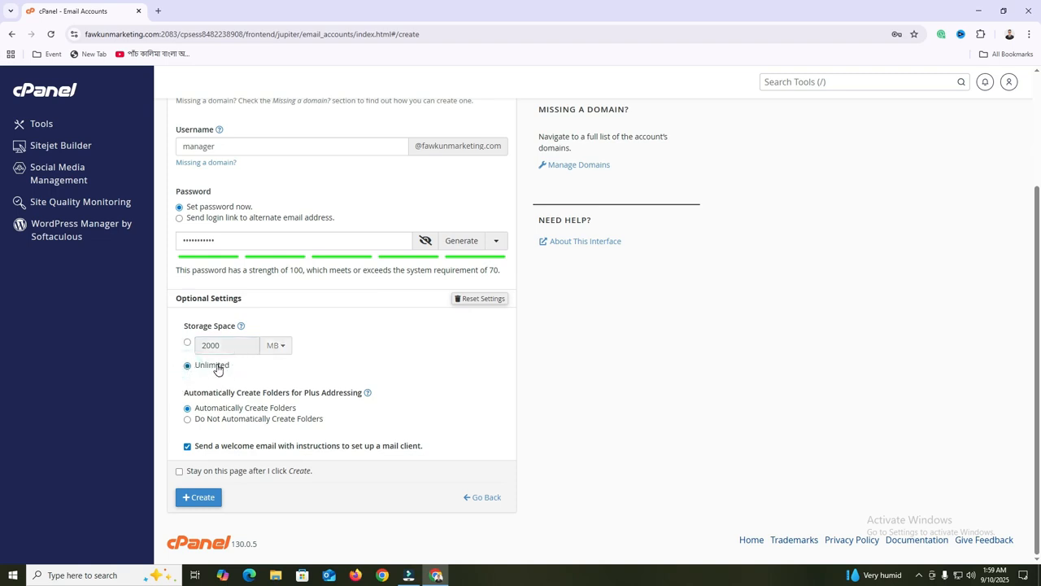
Create the manager account and confirm its row shows 0 bytes of unlimited storage
click(199, 498)
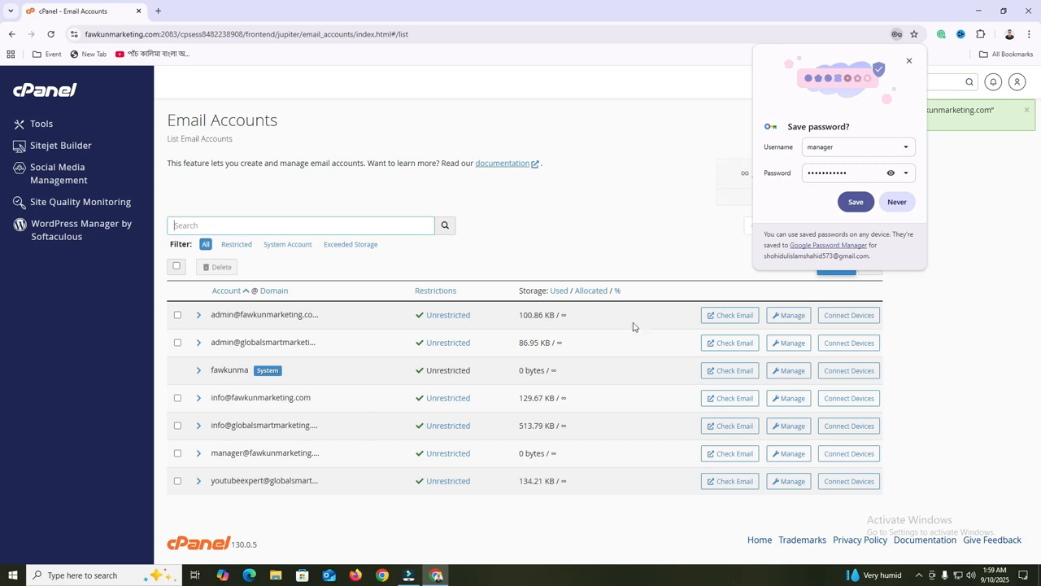
click(910, 63)
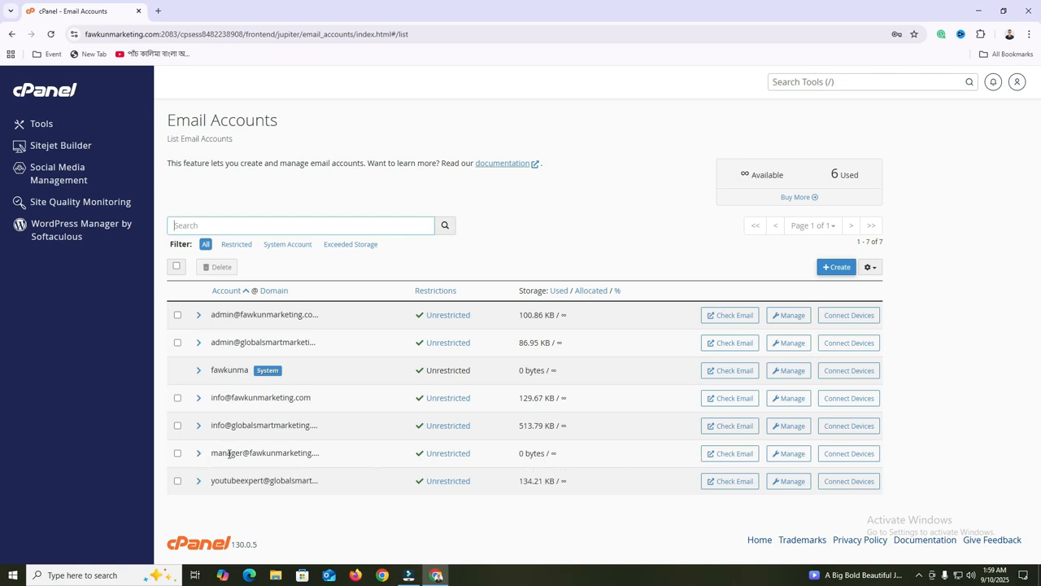
drag(256, 456, 428, 460)
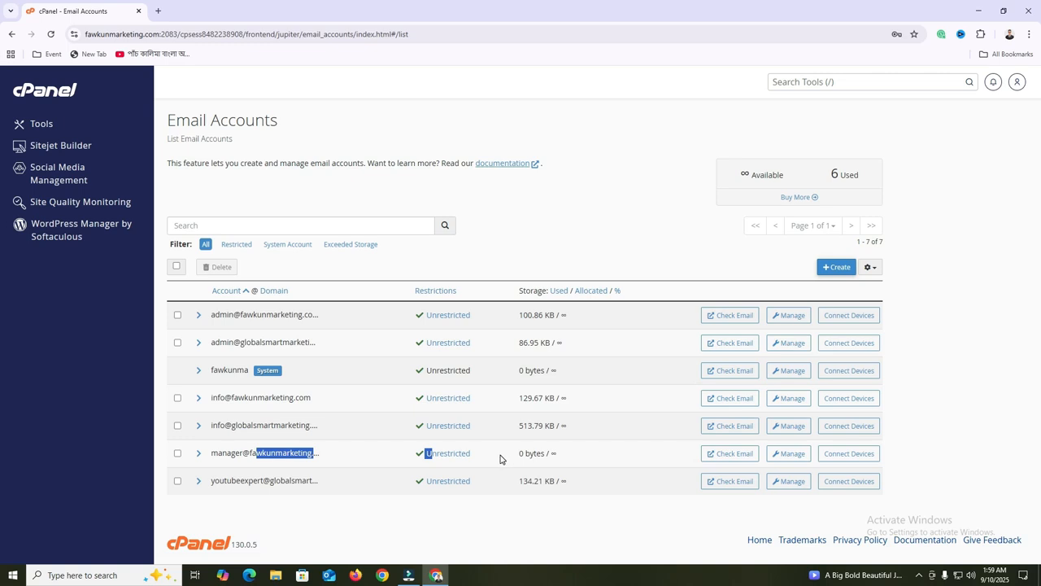
click(304, 455)
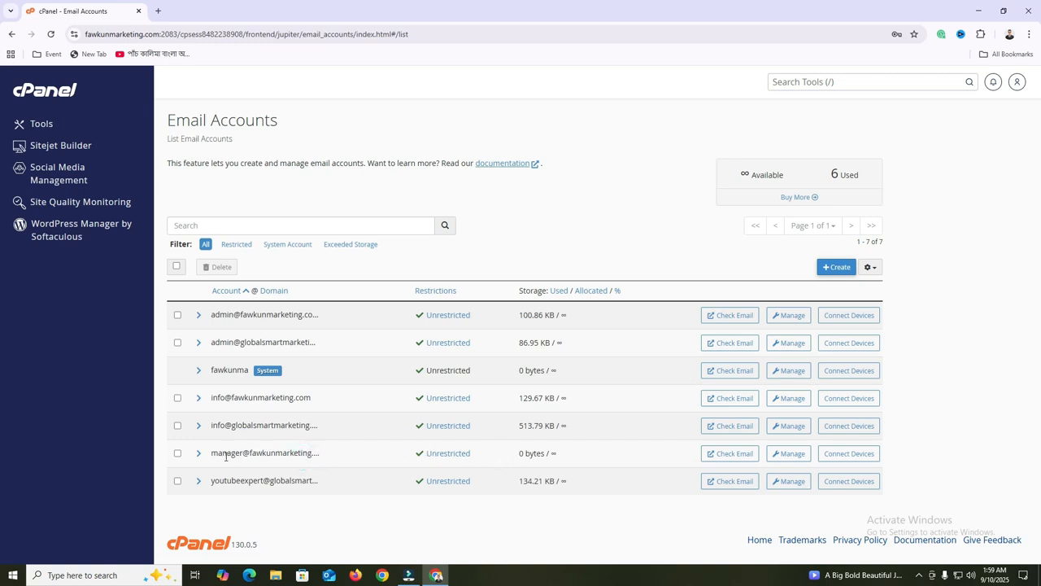
drag(218, 456, 257, 455)
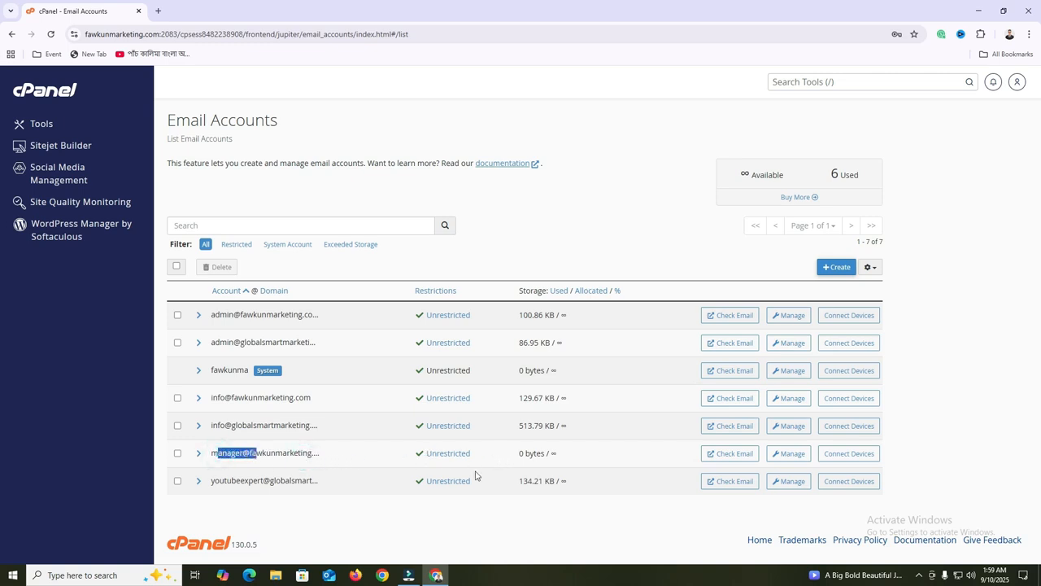
click(734, 455)
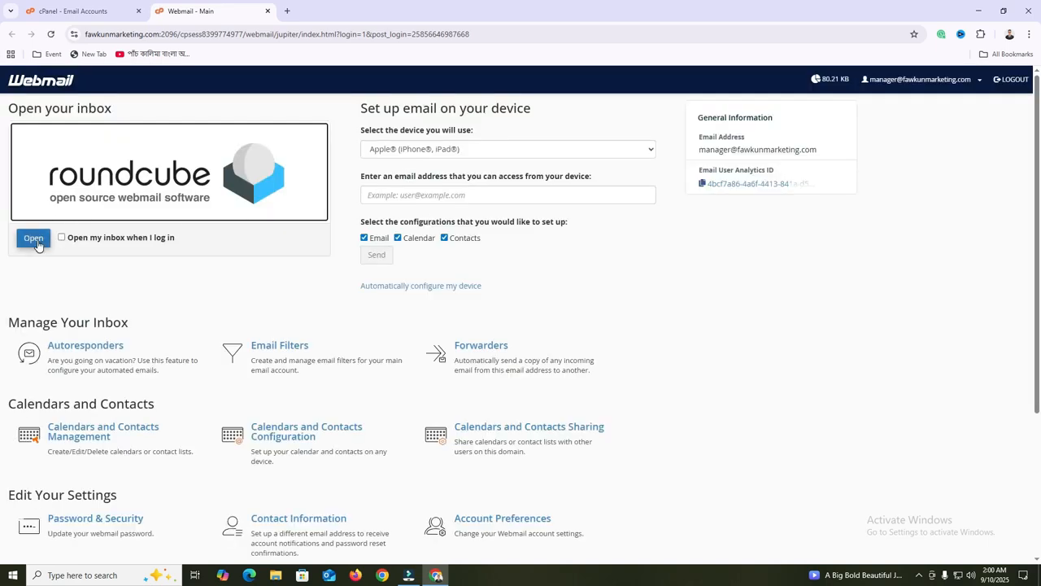
click(35, 243)
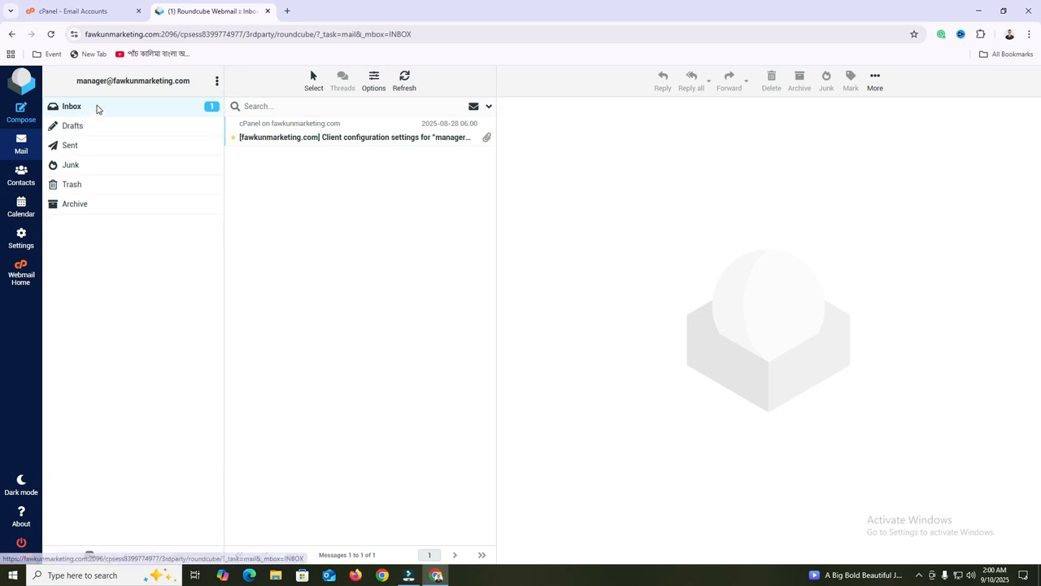
Browse the empty Drafts, Sent, Junk and Trash folders, returning to the Inbox
click(93, 132)
click(93, 130)
click(93, 149)
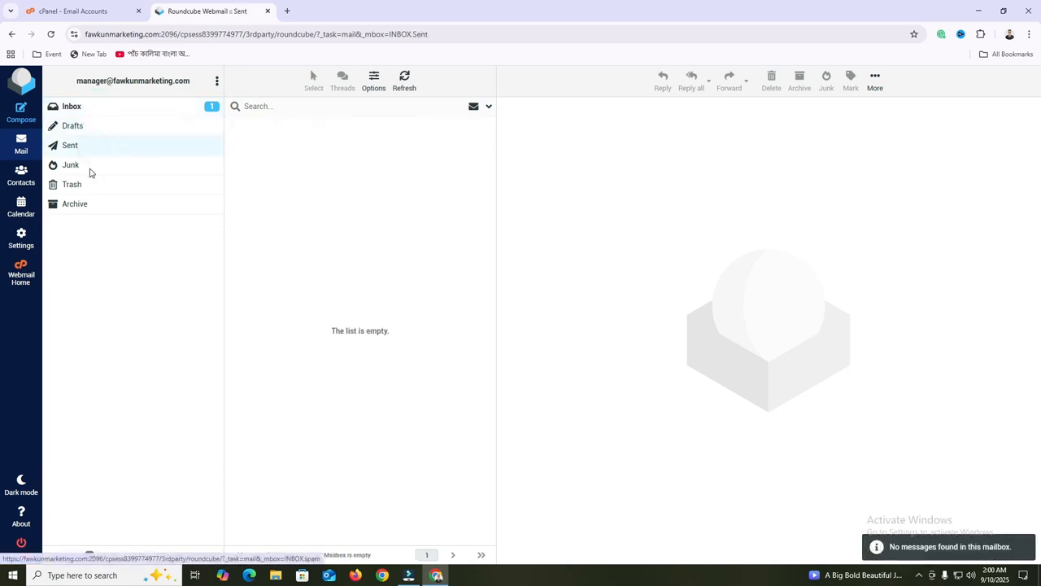
click(89, 169)
click(91, 187)
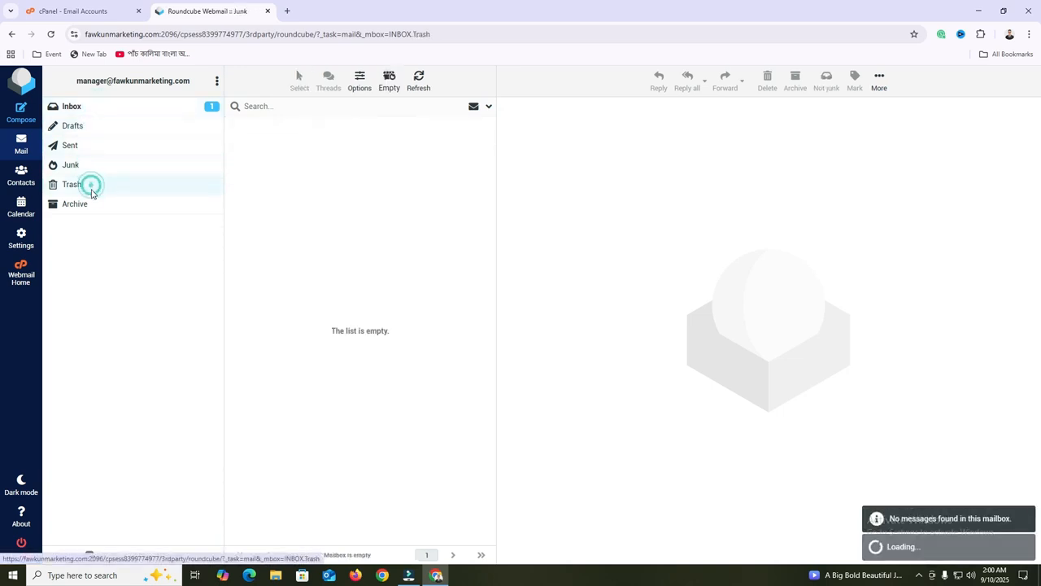
click(93, 108)
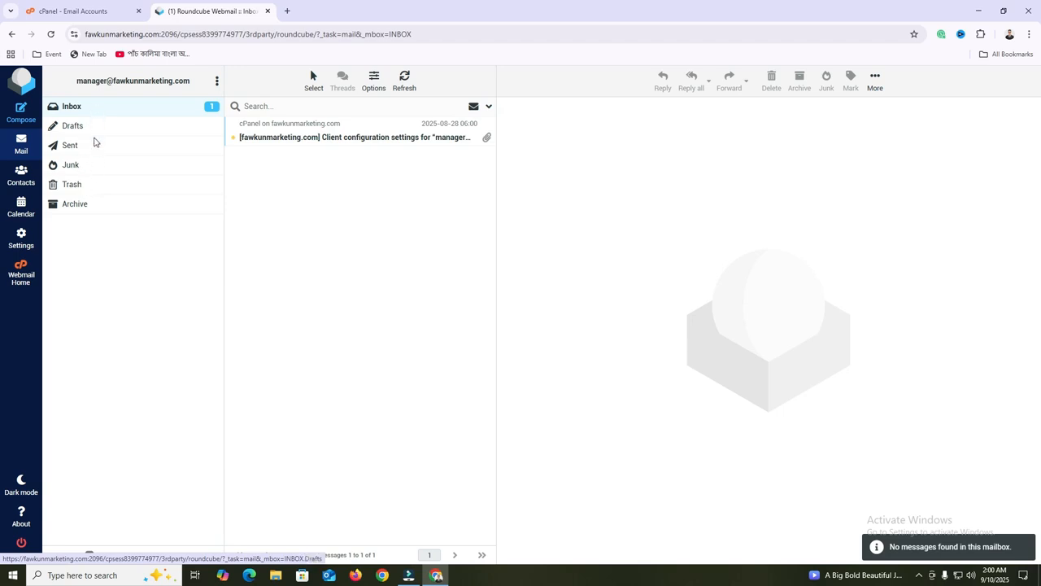
Recheck the Sent and Drafts folders, then start a new message
click(93, 145)
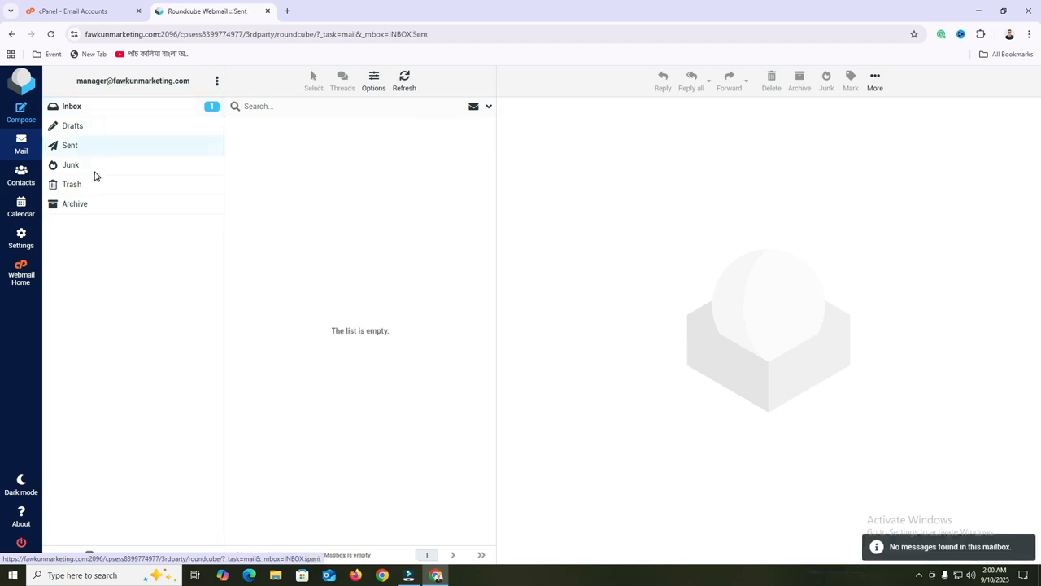
click(93, 124)
click(93, 114)
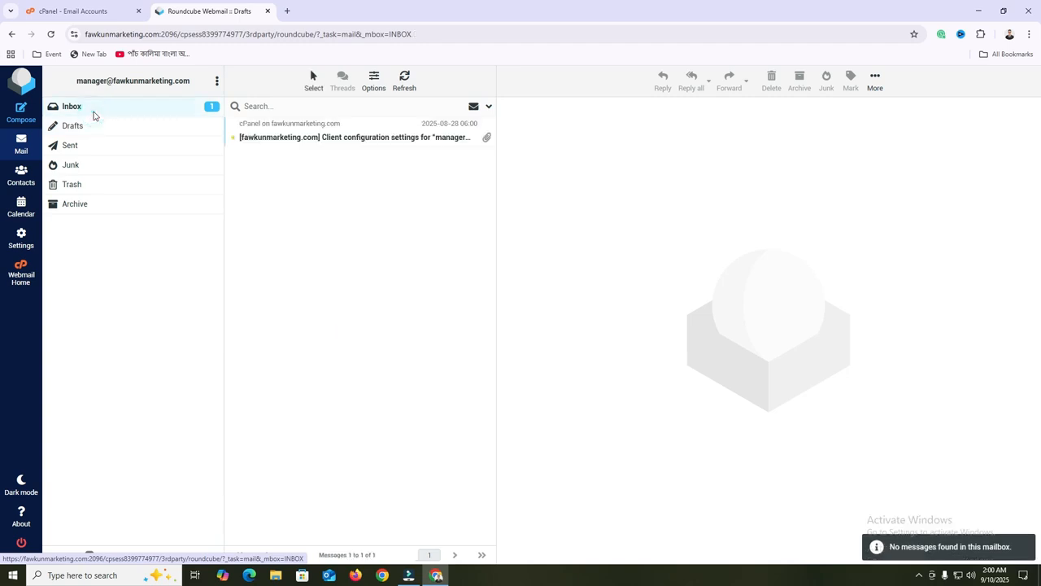
click(92, 147)
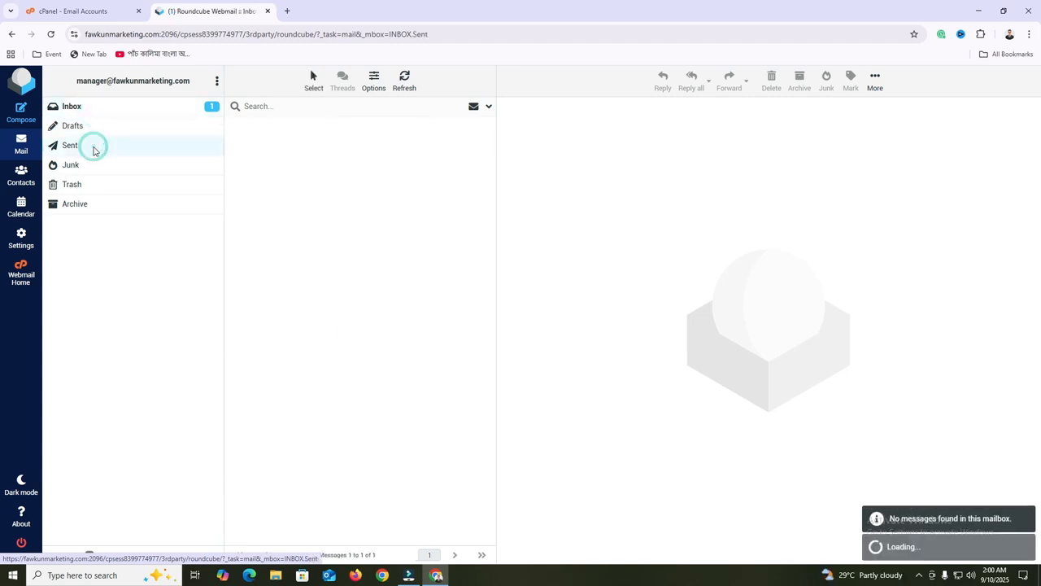
click(96, 152)
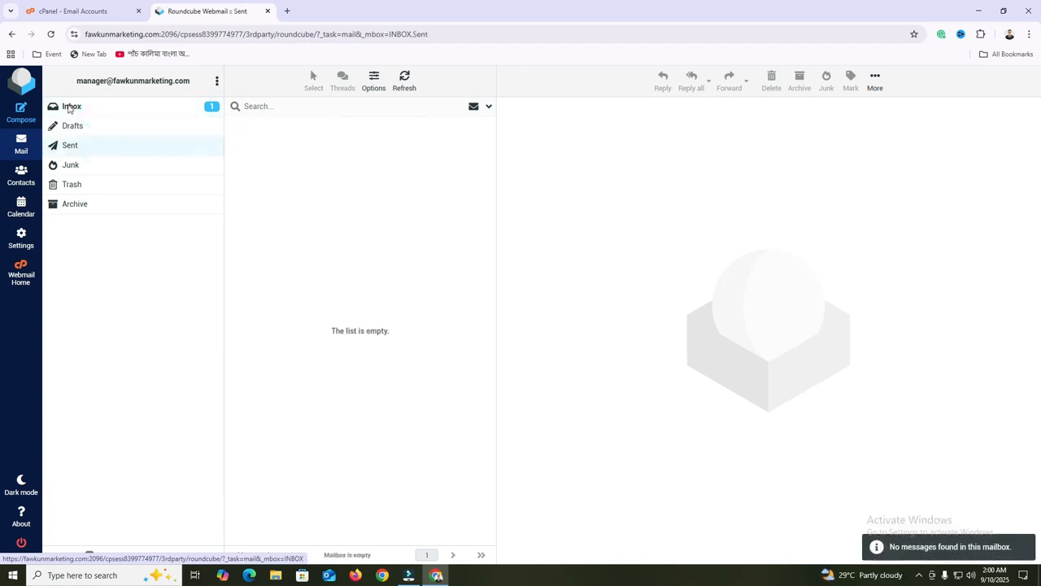
click(20, 119)
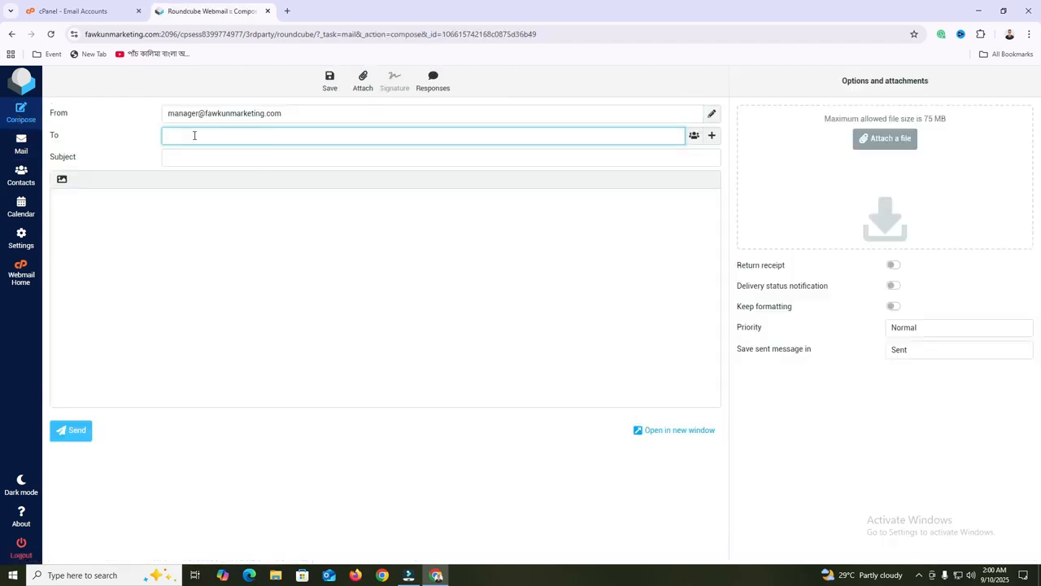
Address the message to the external Gmail recipient
click(195, 135)
click(352, 242)
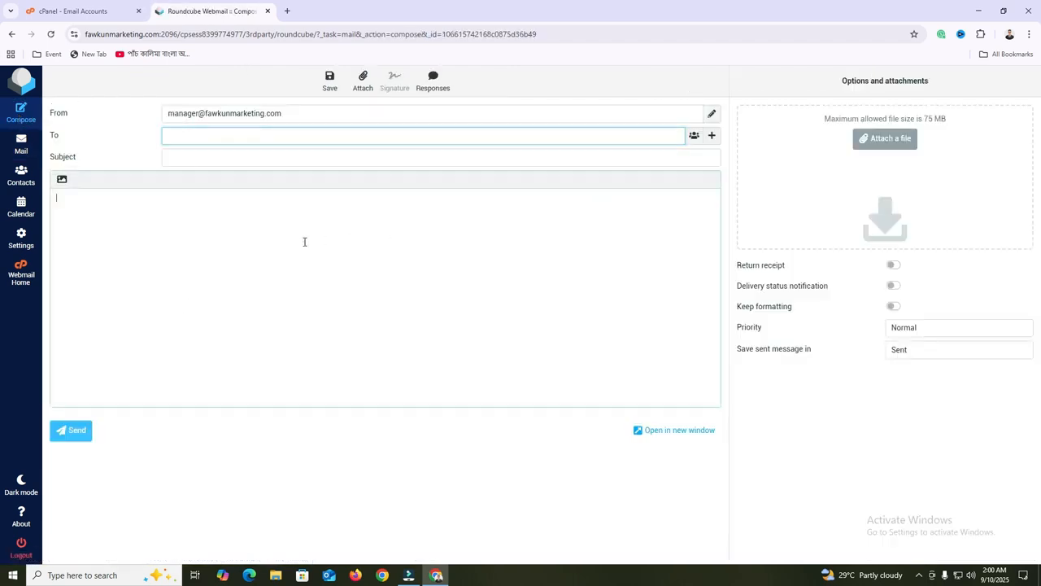
click(196, 138)
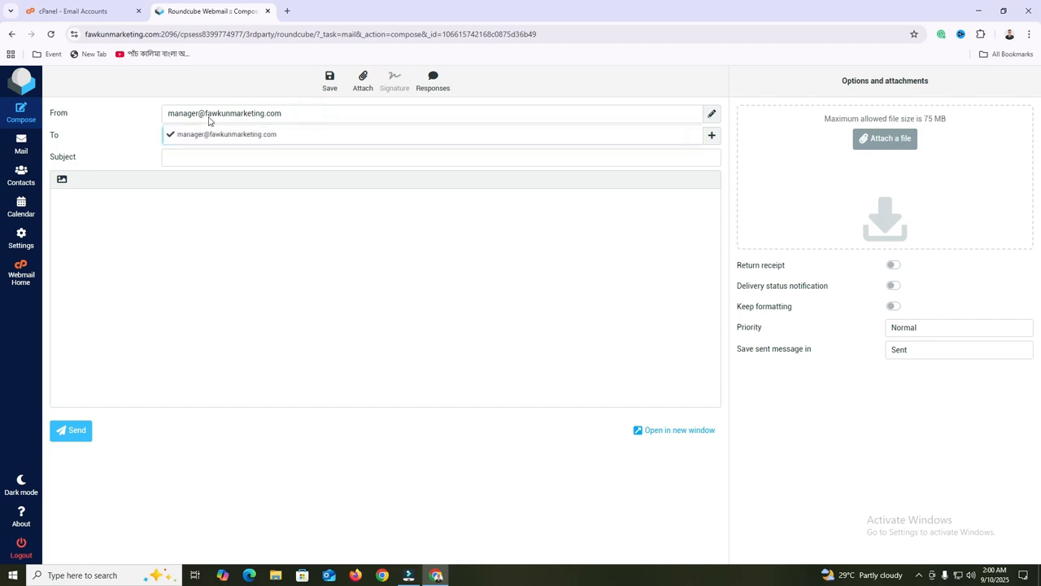
click(121, 119)
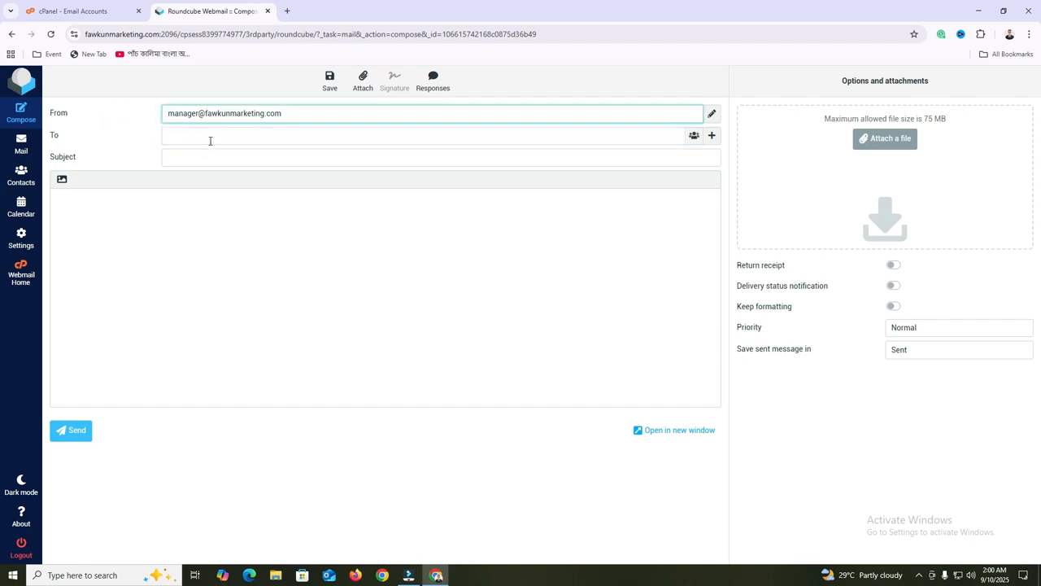
click(216, 134)
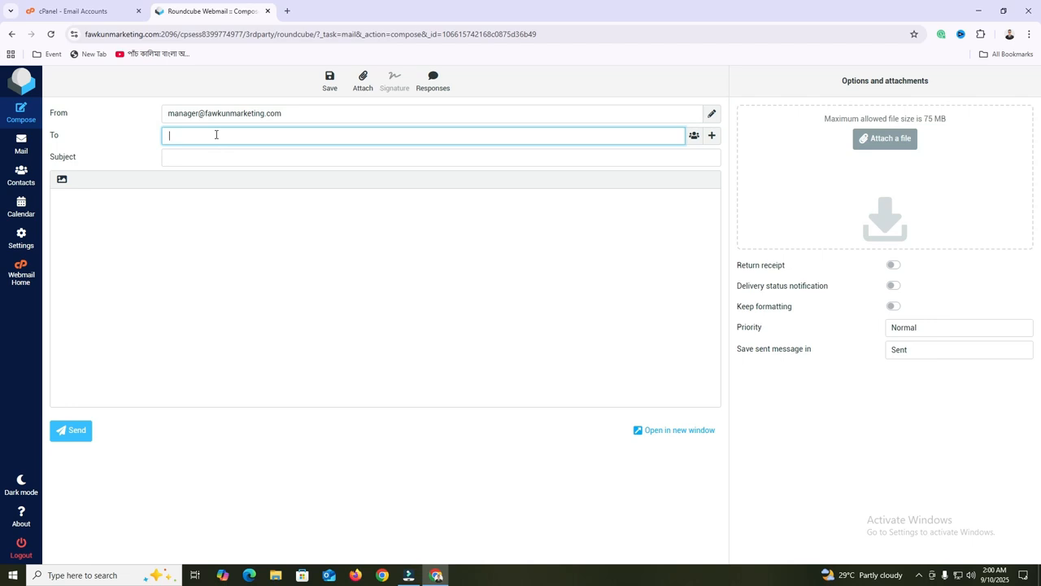
click(205, 159)
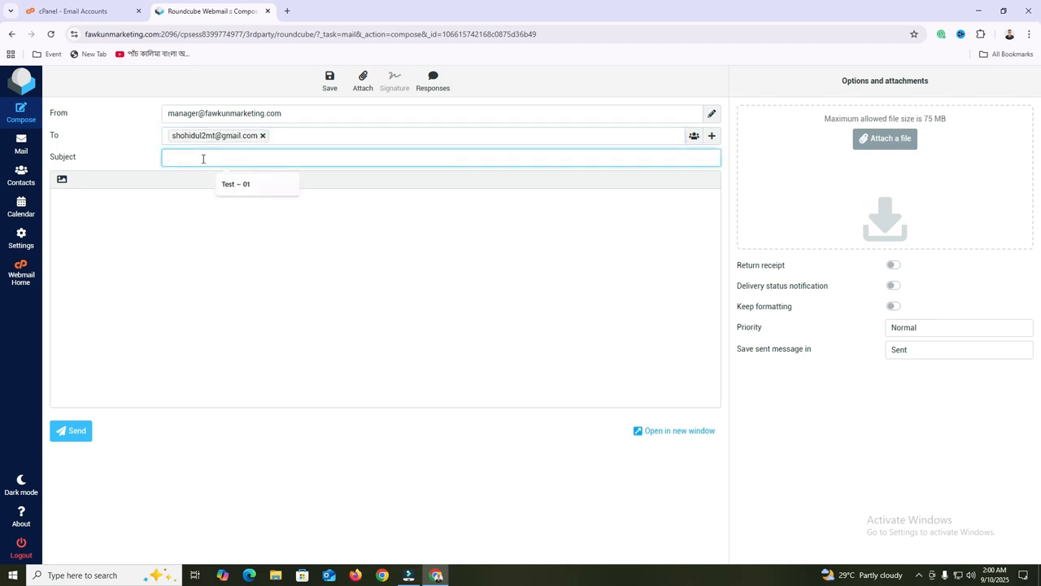
Give it subject 'Test ~ 01' and body 'Test 01', then send it
click(234, 184)
click(112, 208)
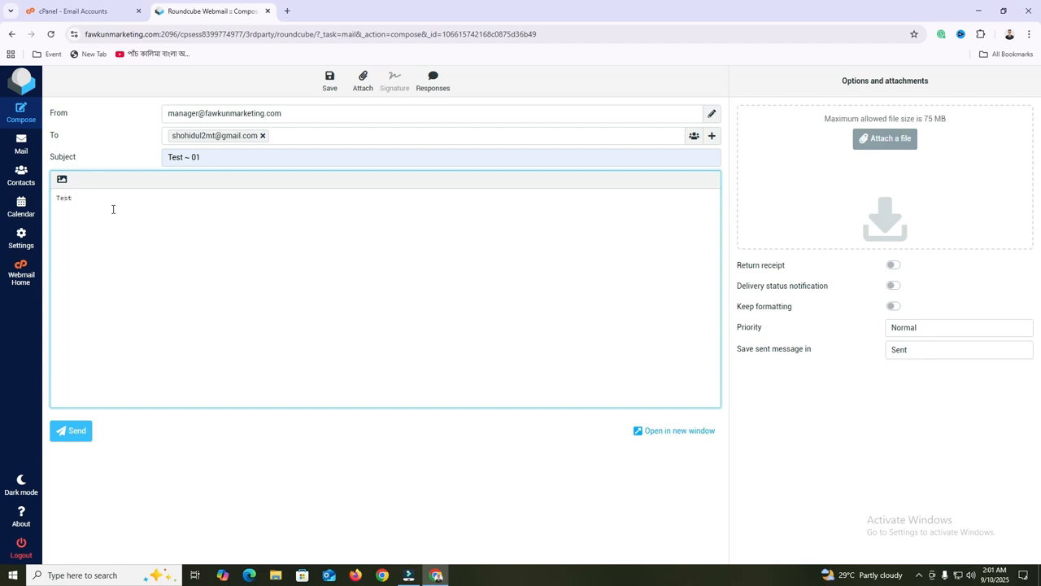
click(72, 438)
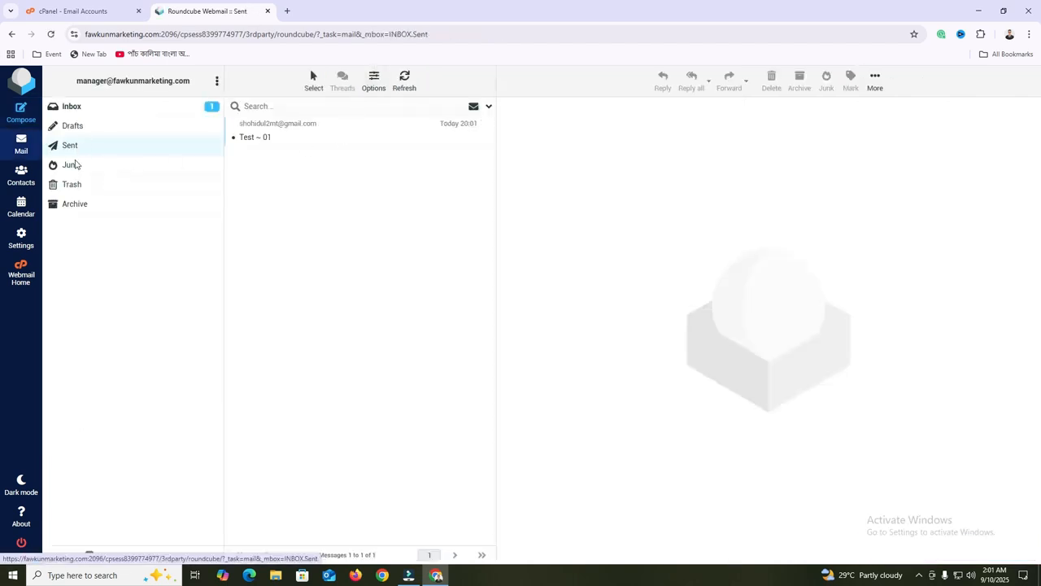
Check Junk and Sent for the Test ~ 01 message, then go back to the Inbox
click(73, 164)
click(84, 145)
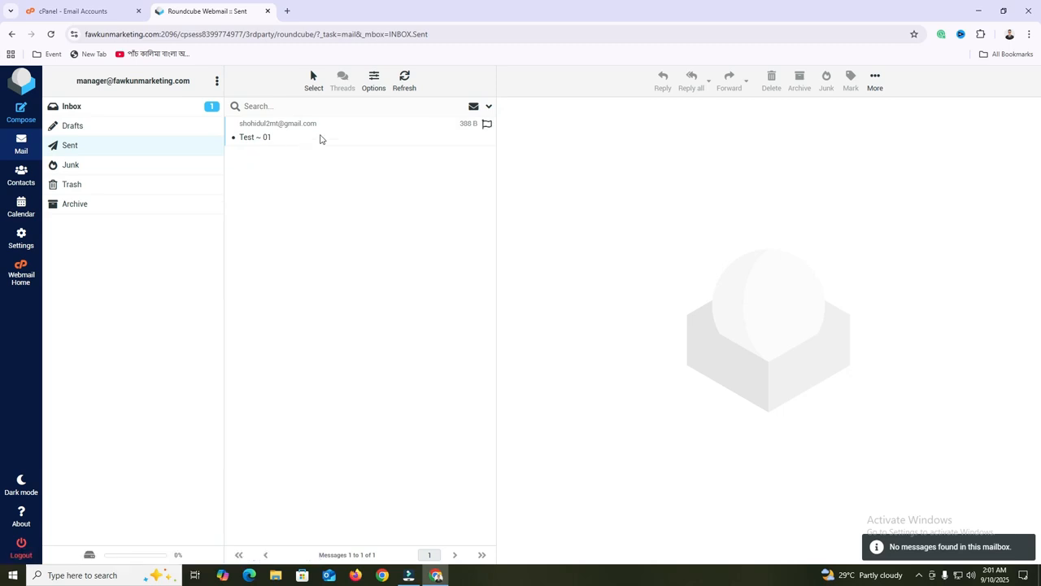
click(122, 107)
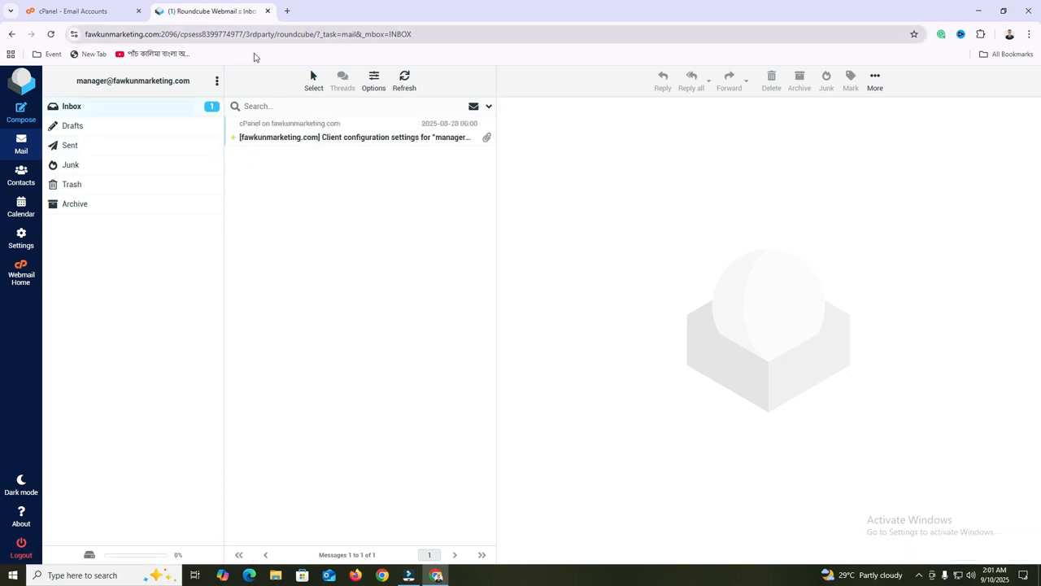